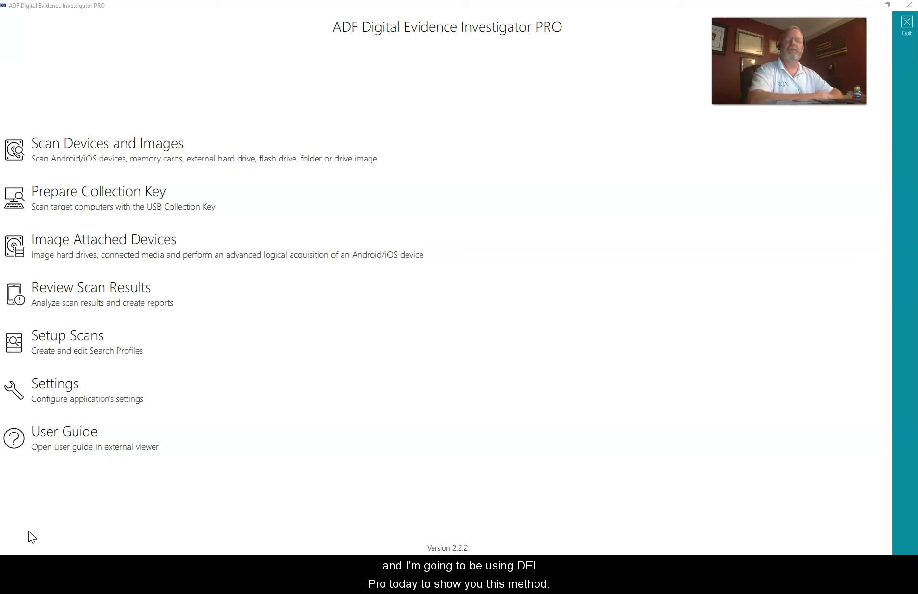
- Open the collection key preparation screen and browse its options
{"action": "left_click", "coordinate": [13, 532]}
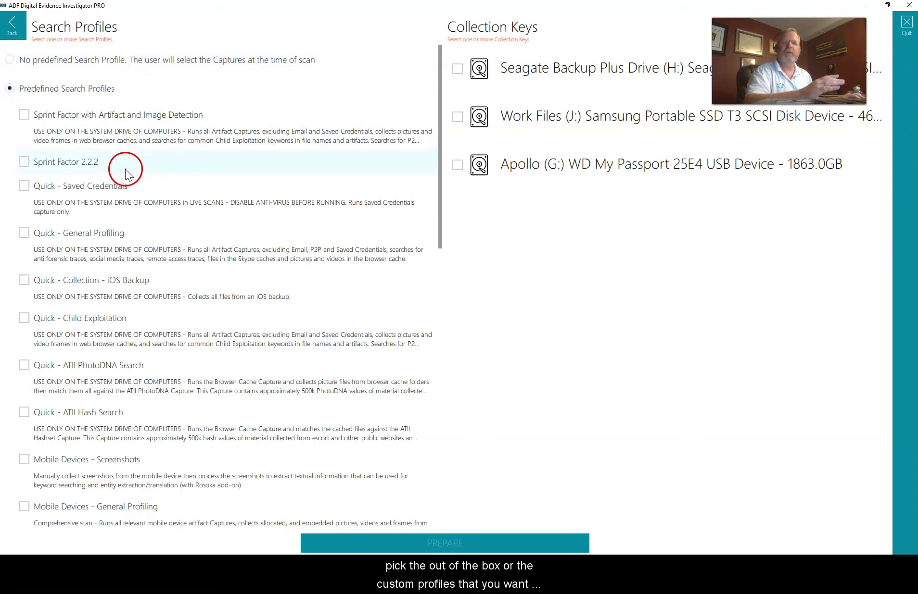
{"action": "scroll", "coordinate": [120, 193], "scroll_direction": "down", "scroll_amount": 2}
{"action": "scroll", "coordinate": [121, 215], "scroll_direction": "down", "scroll_amount": 2}
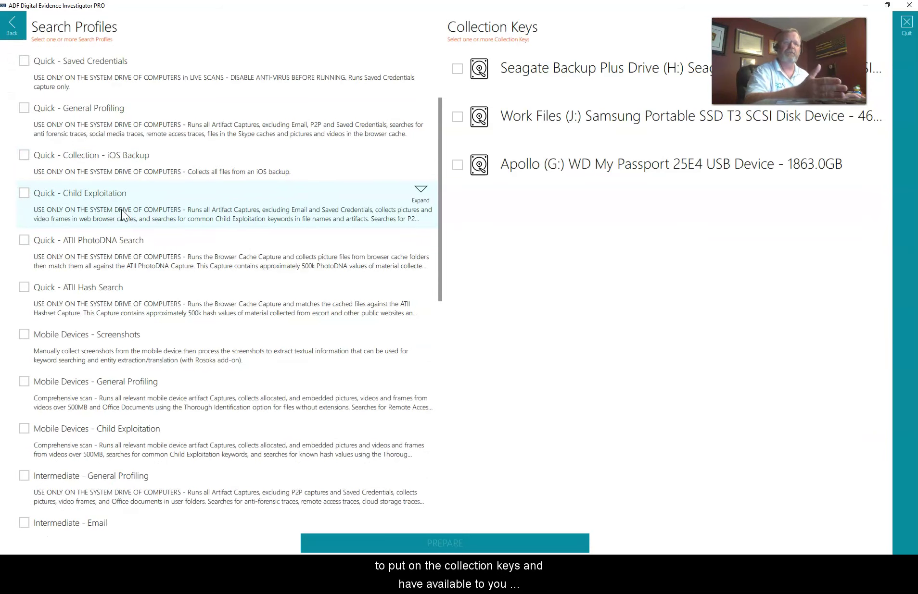
{"action": "scroll", "coordinate": [137, 252], "scroll_direction": "up", "scroll_amount": 2}
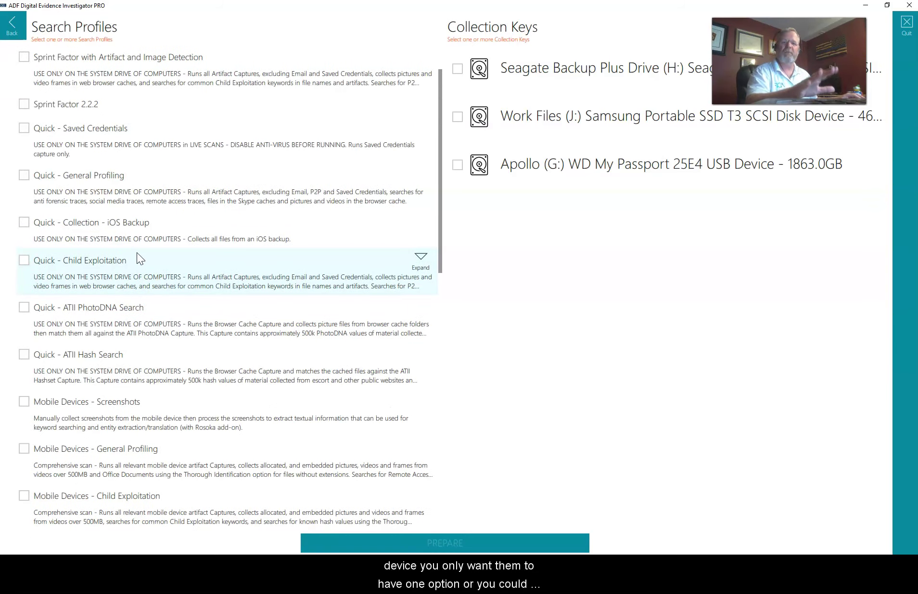
- Show the Predefined Search Profiles list and review its unticked entries
{"action": "left_click", "coordinate": [135, 197]}
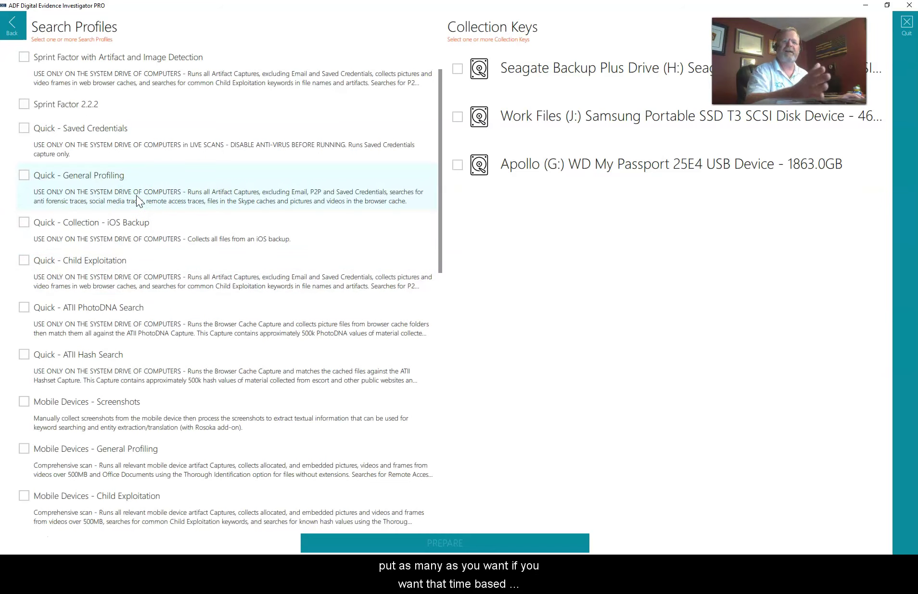
{"action": "left_click", "coordinate": [145, 226]}
{"action": "scroll", "coordinate": [144, 226], "scroll_direction": "down", "scroll_amount": 1}
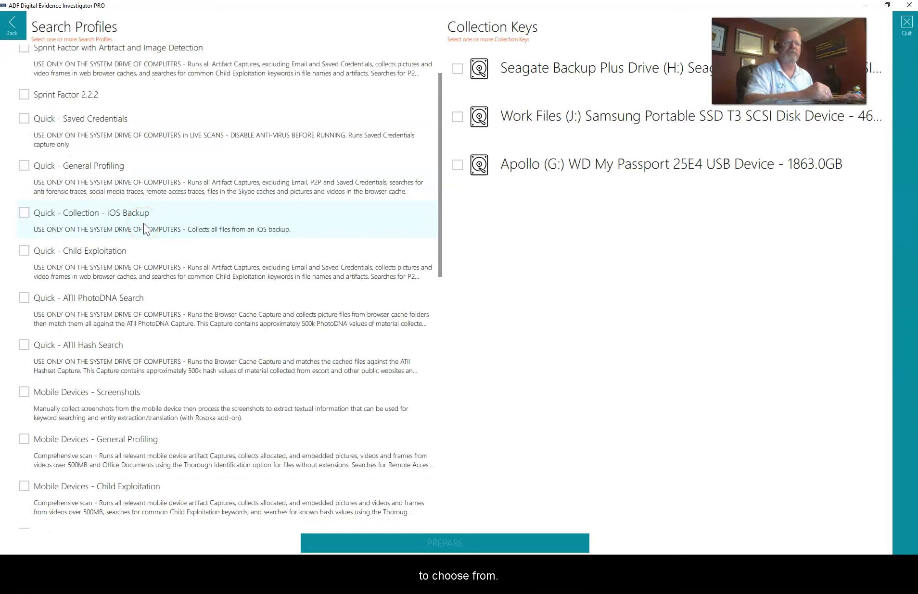
{"action": "scroll", "coordinate": [143, 224], "scroll_direction": "up", "scroll_amount": 5}
{"action": "left_click", "coordinate": [30, 97]}
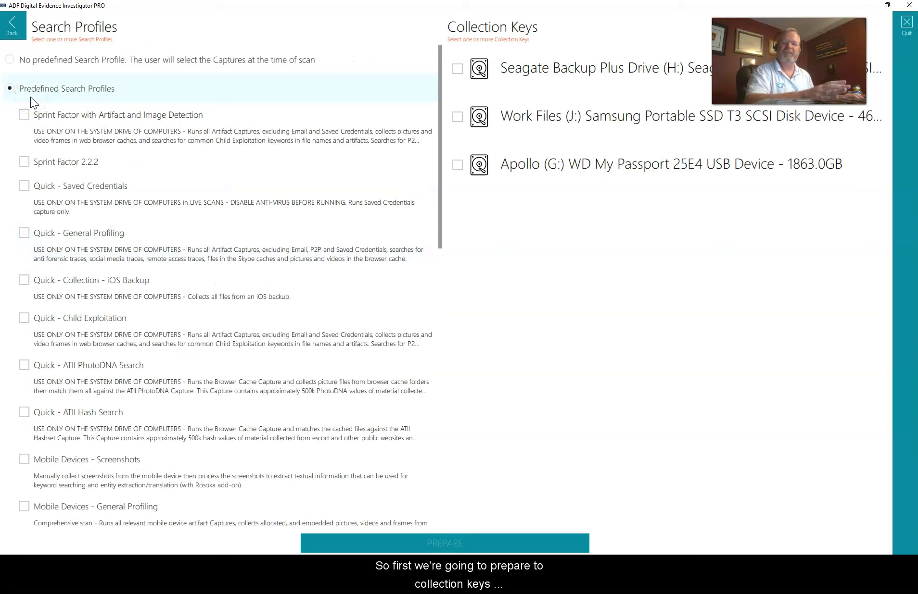
{"action": "left_click", "coordinate": [78, 242]}
{"action": "left_click", "coordinate": [77, 195]}
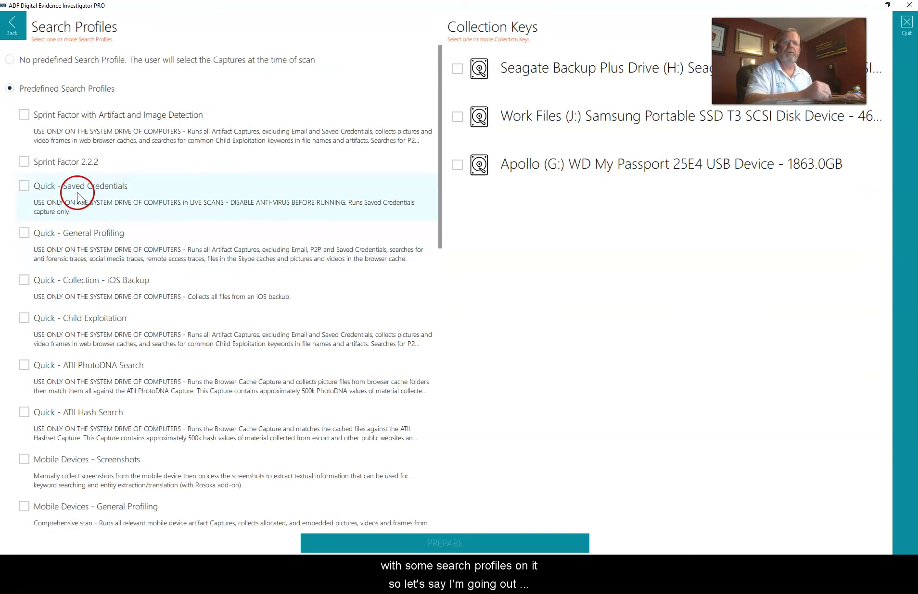
- Tick Sprint Factor 2.2.2, Sprint Factor with Artifact and Image Detection, and Quick - Child Exploitation
{"action": "left_click", "coordinate": [23, 162]}
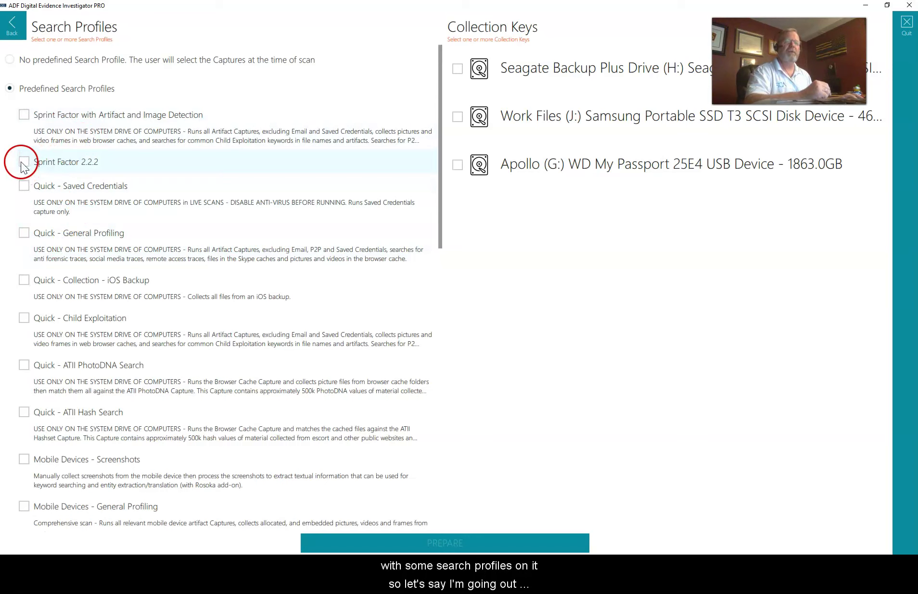
{"action": "left_click", "coordinate": [24, 114]}
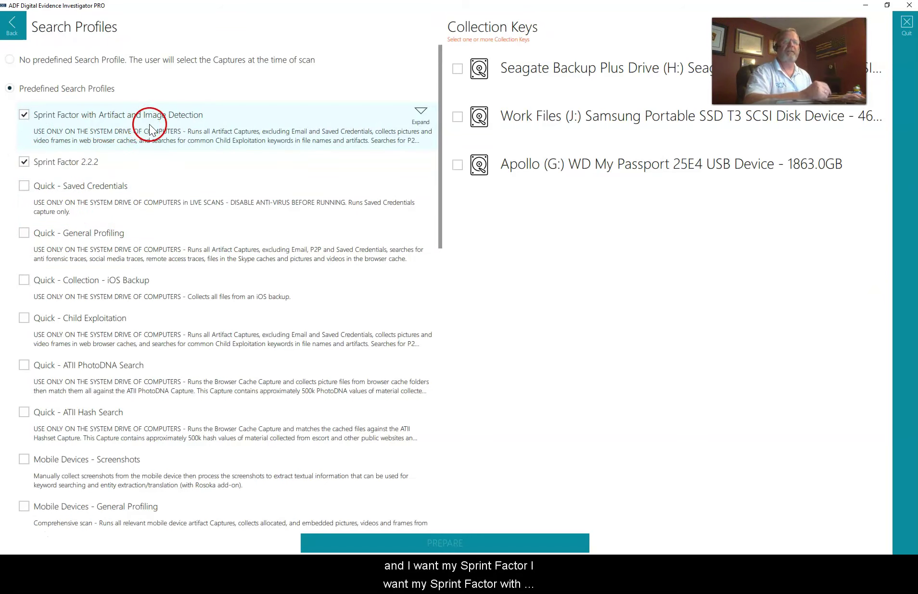
{"action": "left_click", "coordinate": [149, 141]}
{"action": "scroll", "coordinate": [115, 197], "scroll_direction": "down", "scroll_amount": 1}
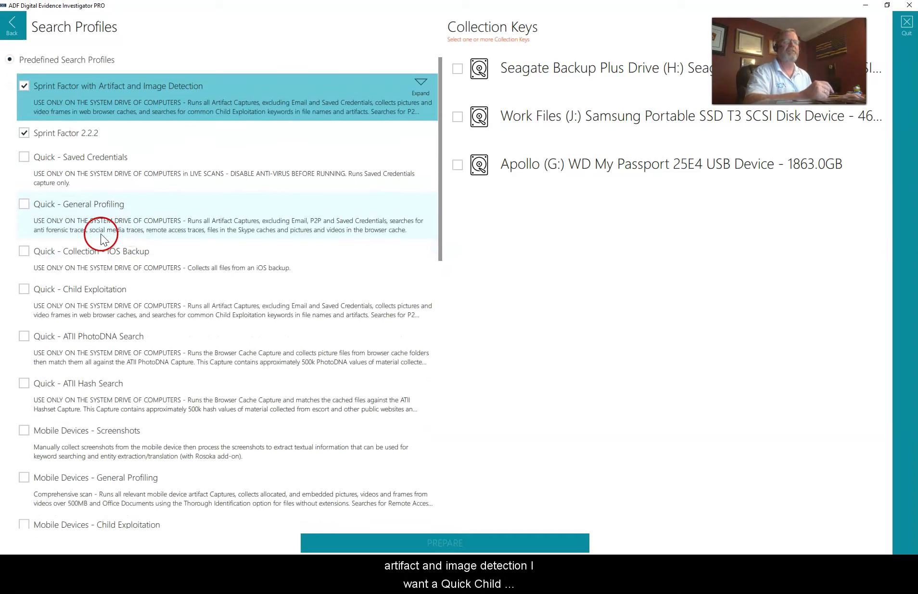
{"action": "left_click", "coordinate": [23, 289]}
{"action": "scroll", "coordinate": [138, 310], "scroll_direction": "down", "scroll_amount": 6}
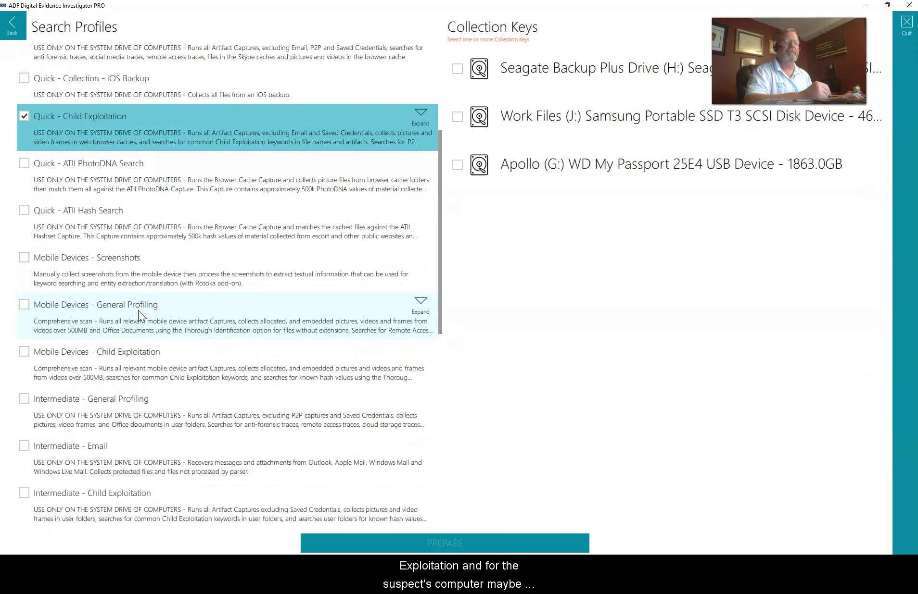
{"action": "scroll", "coordinate": [139, 312], "scroll_direction": "down", "scroll_amount": 6}
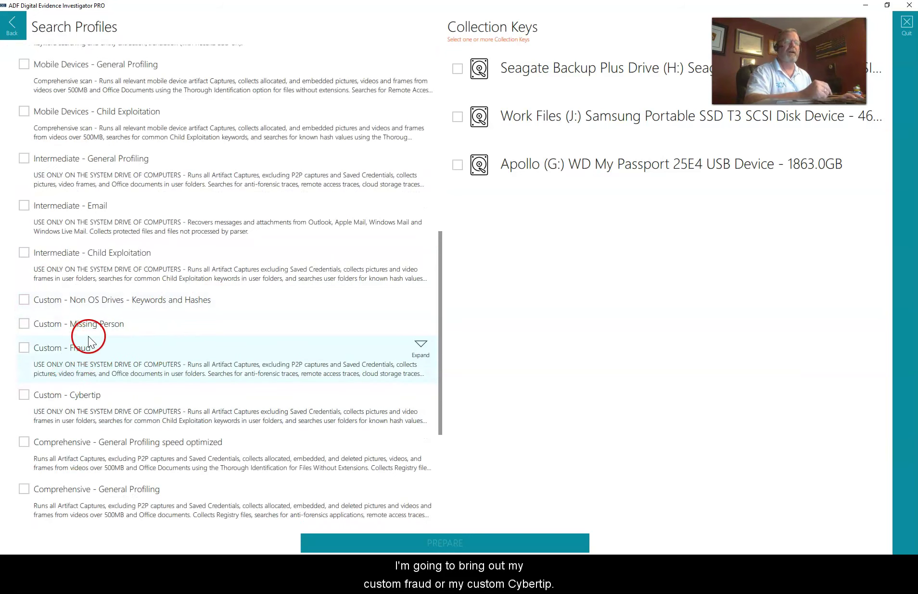
- Tick Custom - Cybertip and Custom - Non OS Drives - Keywords and Hashes, leaving Custom - Fraud unticked
{"action": "left_click", "coordinate": [23, 348]}
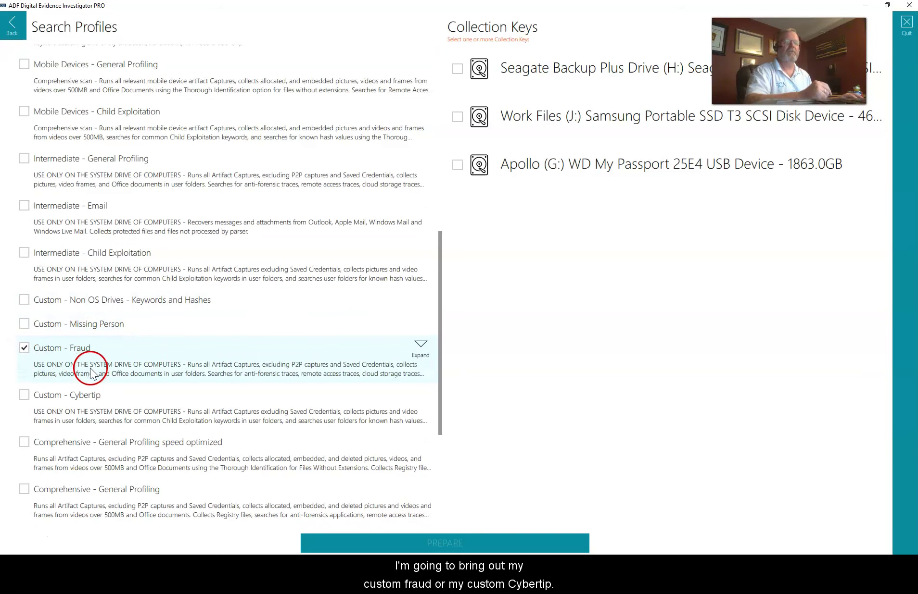
{"action": "left_click", "coordinate": [23, 395]}
{"action": "left_click", "coordinate": [23, 348]}
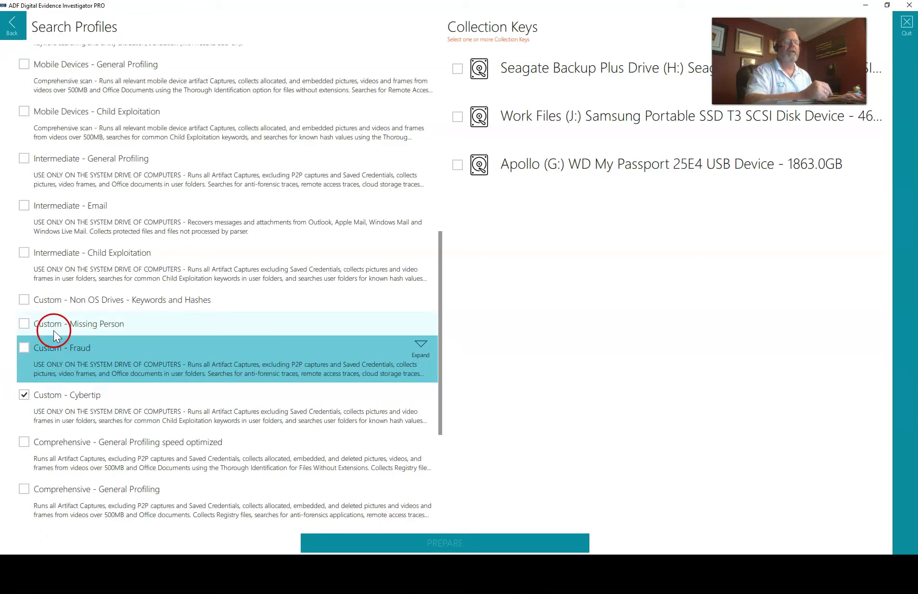
{"action": "left_click", "coordinate": [24, 300]}
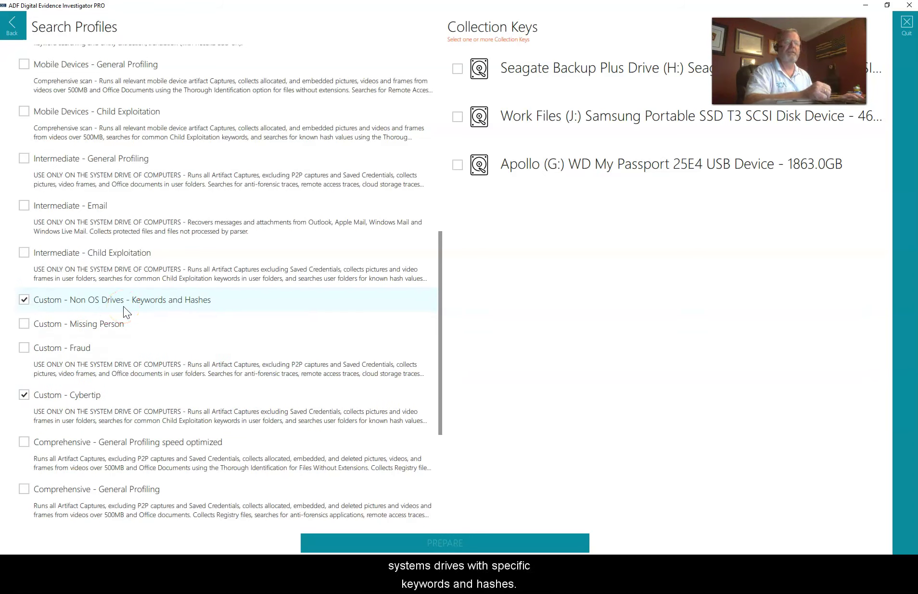
{"action": "left_click", "coordinate": [188, 304]}
{"action": "scroll", "coordinate": [189, 304], "scroll_direction": "up", "scroll_amount": 3}
{"action": "scroll", "coordinate": [190, 304], "scroll_direction": "up", "scroll_amount": 1}
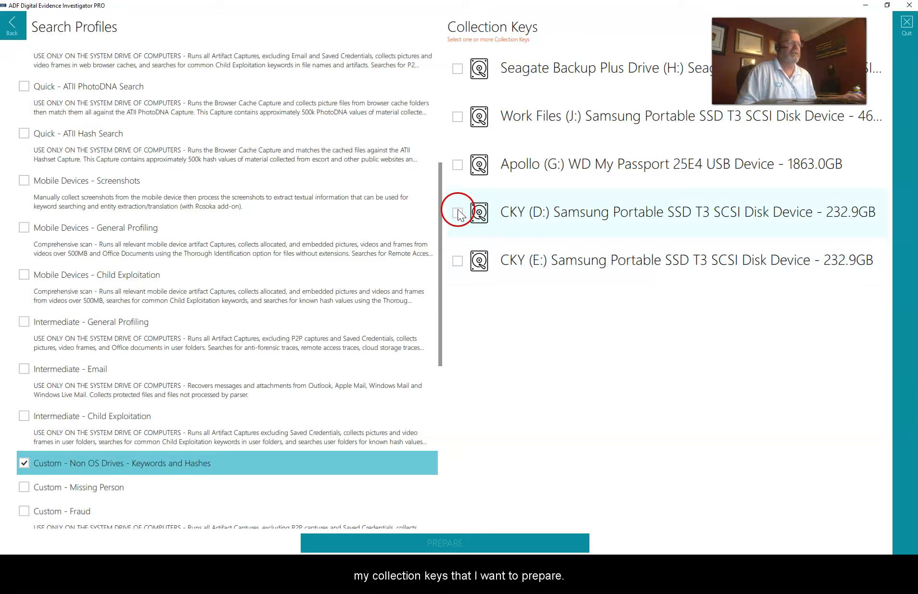
- Select CKY (D:) and CKY (E:) as collection keys and start preparing them
{"action": "left_click", "coordinate": [458, 260]}
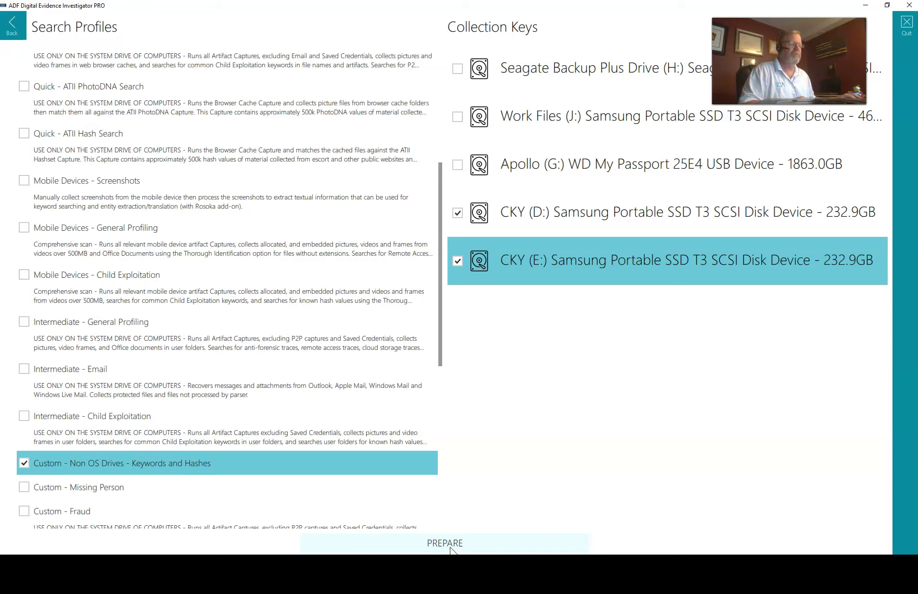
{"action": "left_click", "coordinate": [450, 548]}
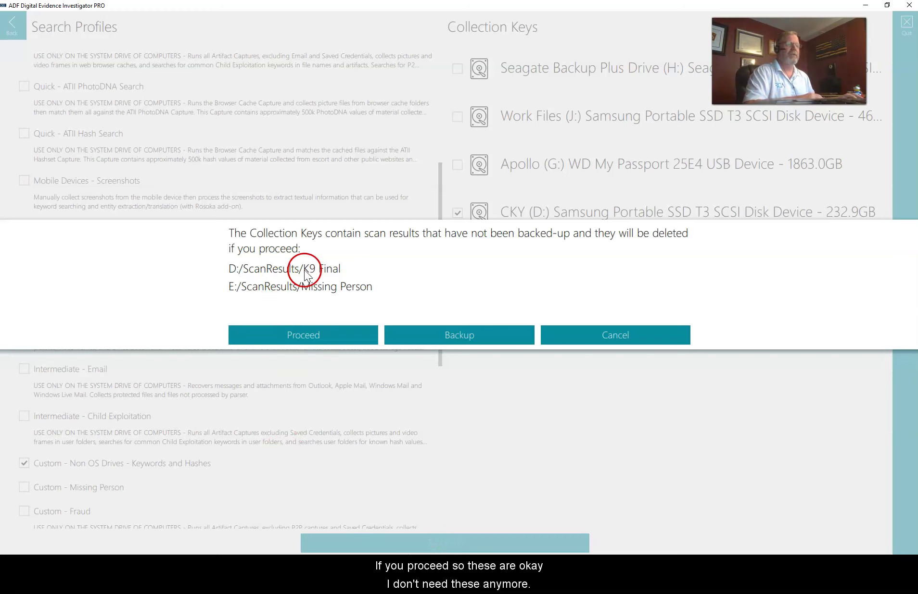
- Accept deleting the unbacked scan results and confirm wiping both keys' existing data
{"action": "left_click", "coordinate": [300, 337]}
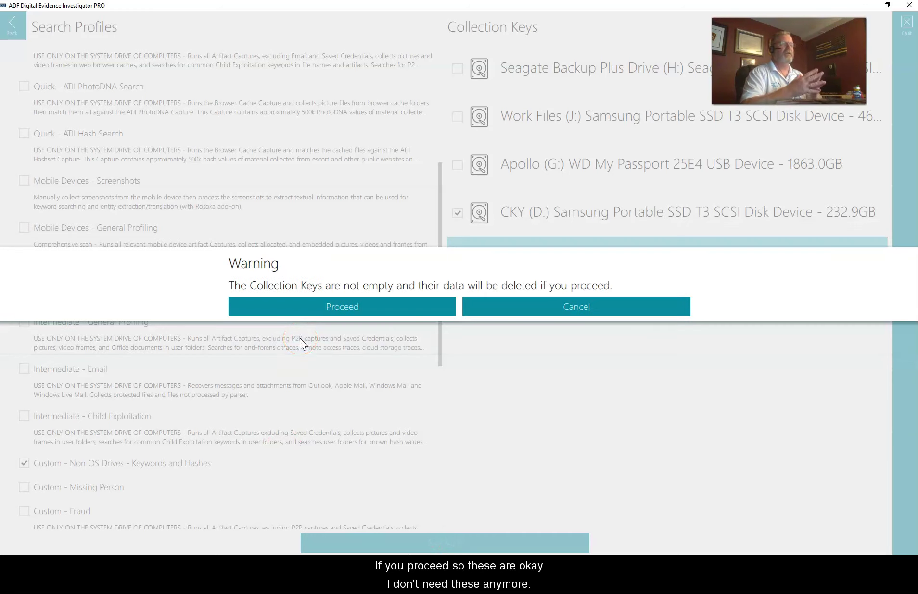
{"action": "left_click", "coordinate": [383, 302]}
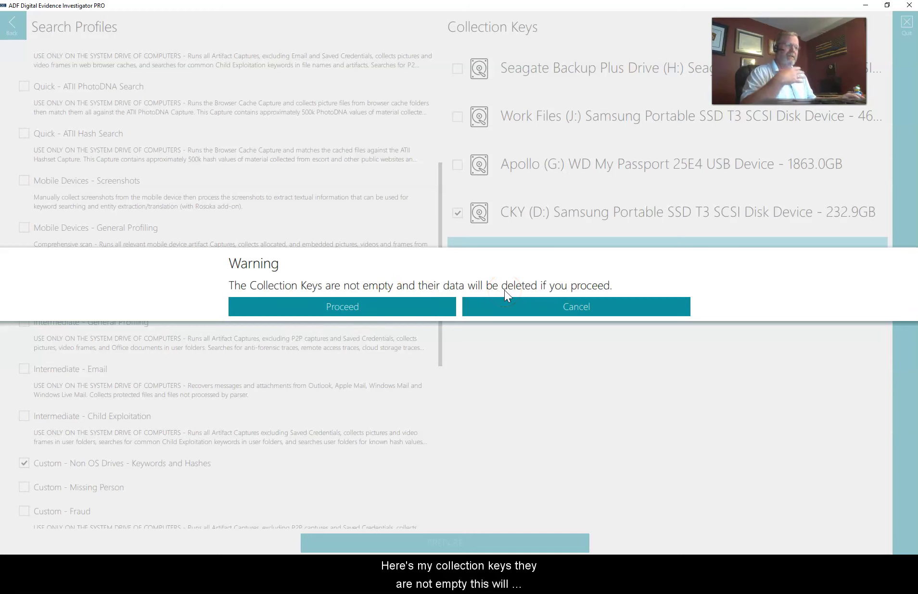
{"action": "mouse_move", "coordinate": [500, 289]}
{"action": "left_mouse_down"}
{"action": "mouse_move", "coordinate": [370, 306]}
{"action": "mouse_move", "coordinate": [511, 142]}
{"action": "mouse_move", "coordinate": [471, 206]}
{"action": "mouse_move", "coordinate": [293, 272]}
{"action": "mouse_move", "coordinate": [303, 306]}
{"action": "mouse_move", "coordinate": [321, 310]}
{"action": "left_mouse_up"}
{"action": "left_click", "coordinate": [321, 308]}
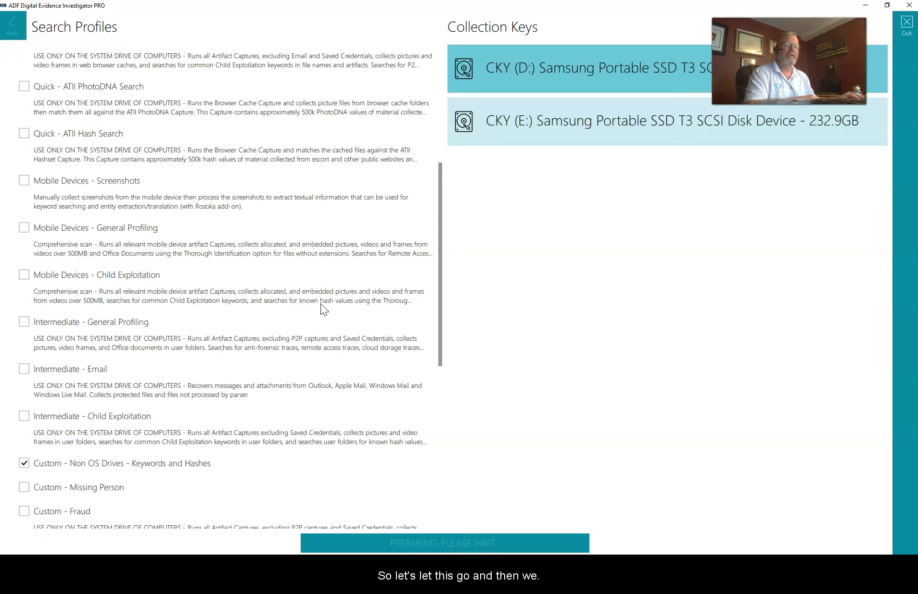
- Wait through key preparation until the D: key reads 'Ready. Please unplug.'
{"action": "left_click", "coordinate": [329, 309]}
{"action": "left_click", "coordinate": [323, 304]}
{"action": "left_click", "coordinate": [274, 316]}
{"action": "left_click", "coordinate": [217, 333]}
{"action": "left_click", "coordinate": [101, 454]}
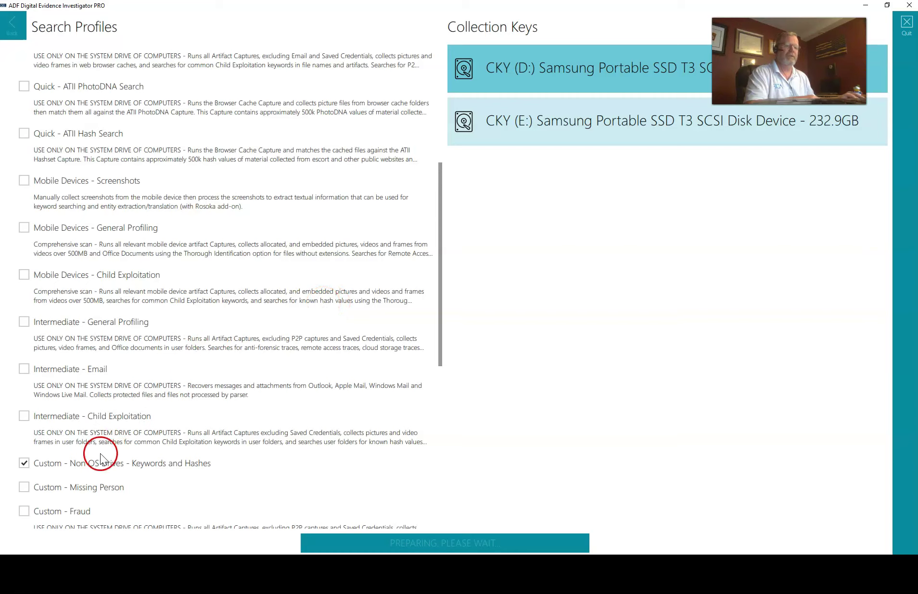
{"action": "left_click", "coordinate": [21, 529]}
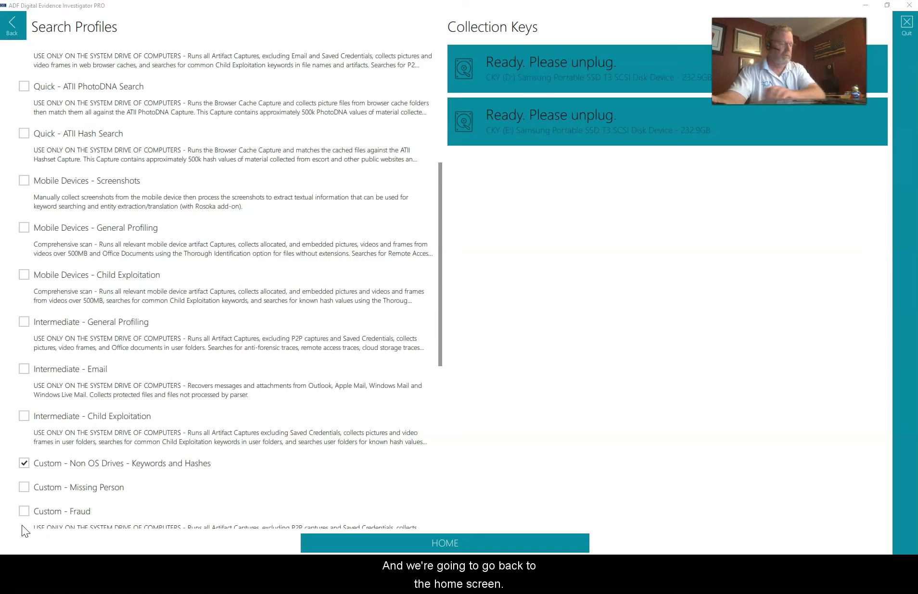
- Once E: also reads 'Ready. Please unplug.', go back to the home screen
{"action": "left_click", "coordinate": [14, 23]}
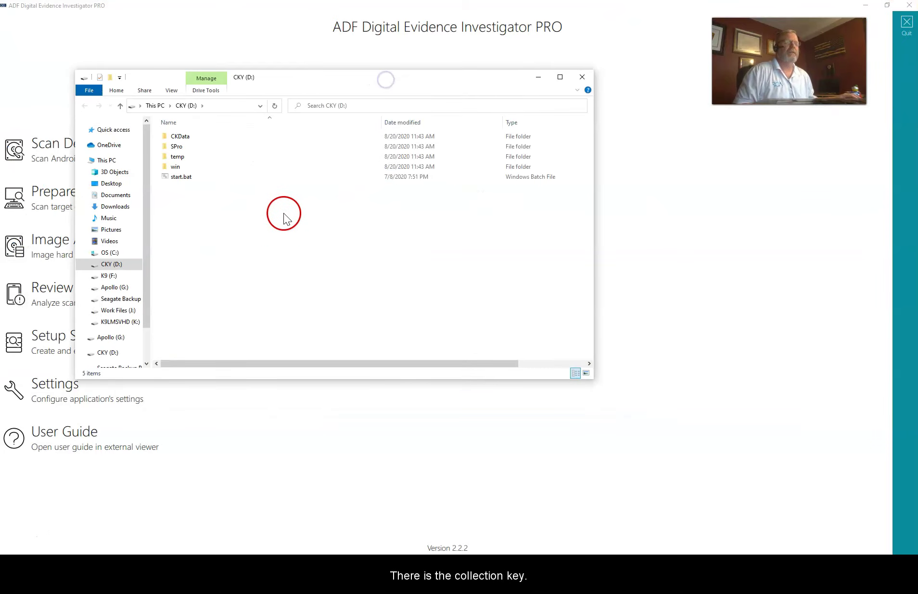
- View the CKY (D:) key's contents in File Explorer, then bring the ADF window forward
{"action": "left_click", "coordinate": [111, 265]}
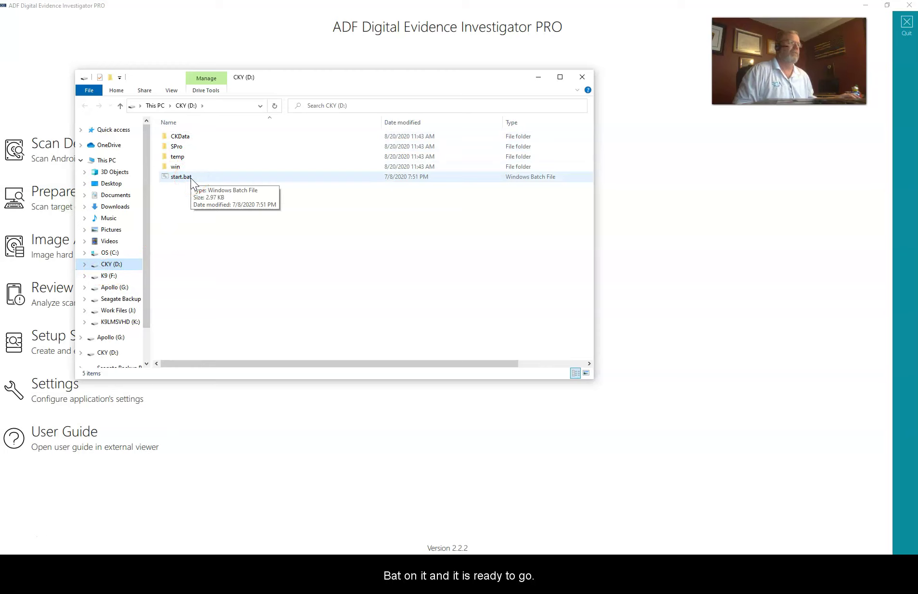
{"action": "left_click", "coordinate": [17, 539]}
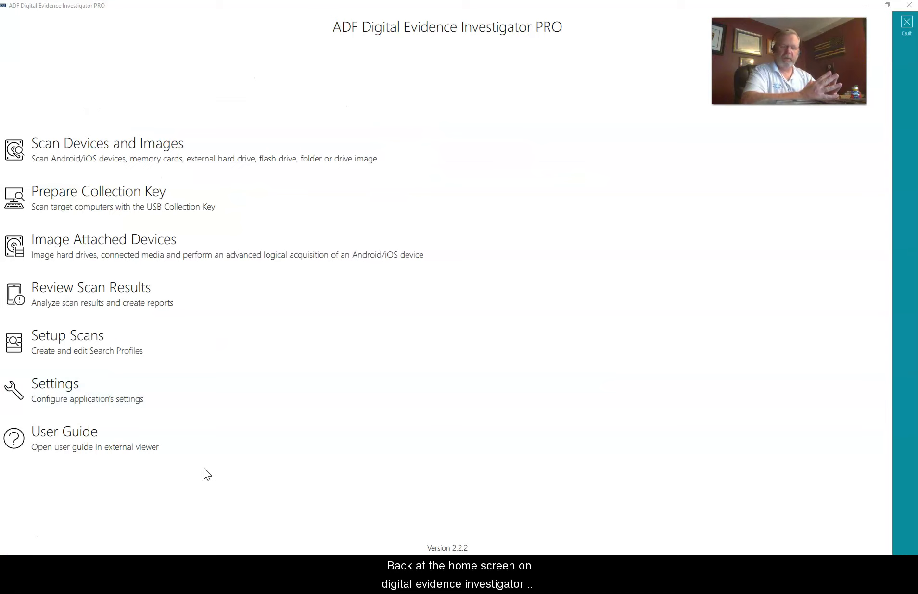